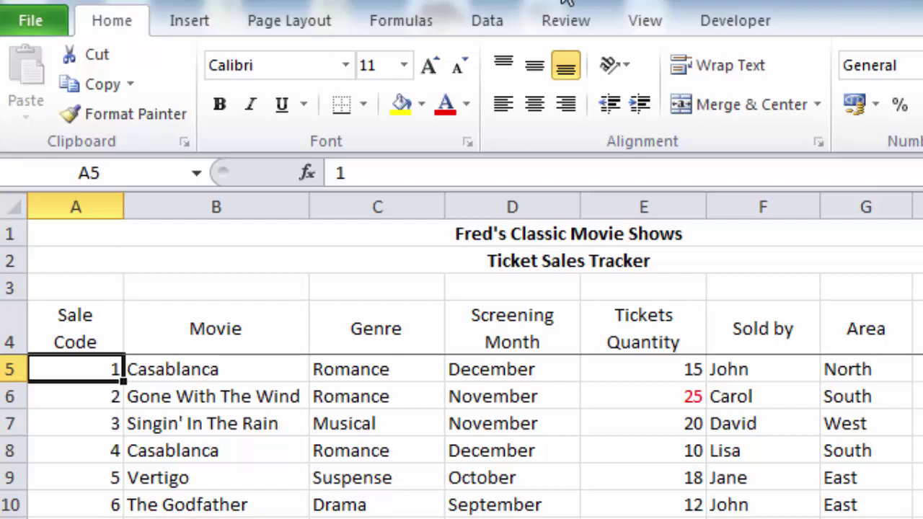
Make the column headings in row 4 bold, from Sale Code through Total Sale.
key("Up")
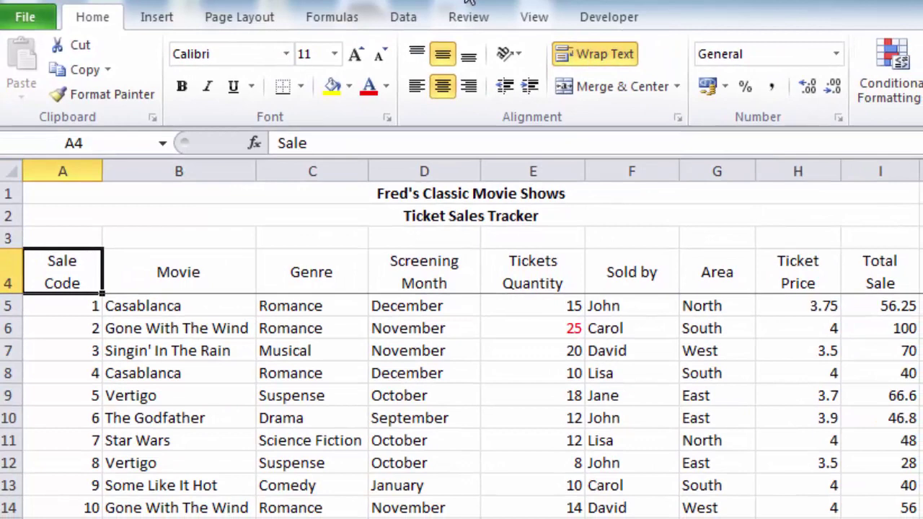
key("ctrl+shift+Right")
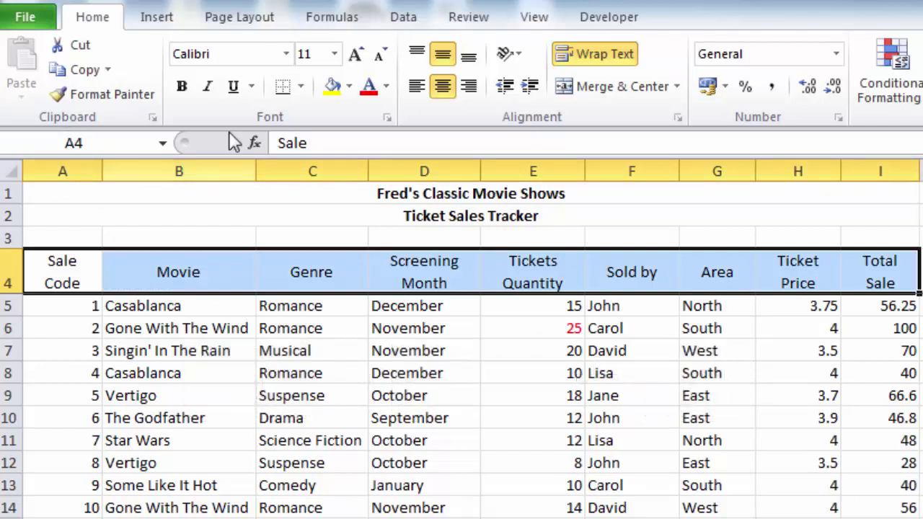
left_click(183, 87)
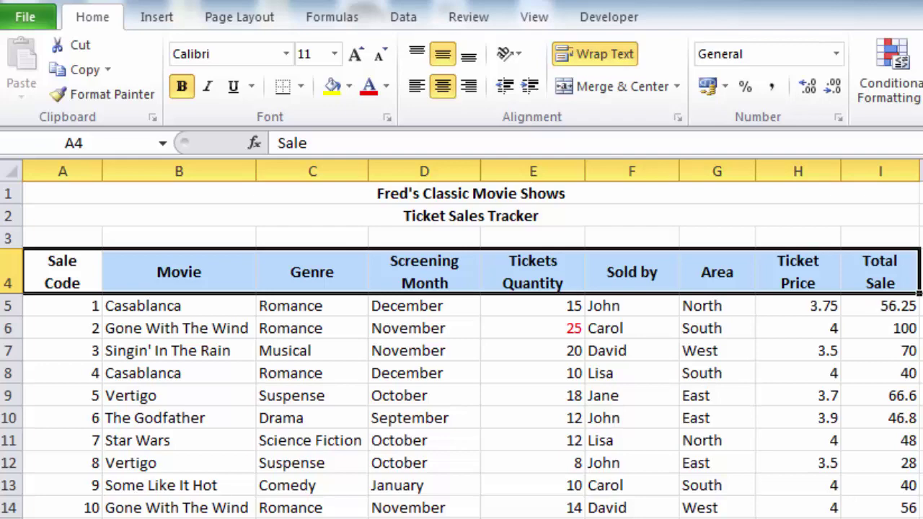
left_click(922, 305)
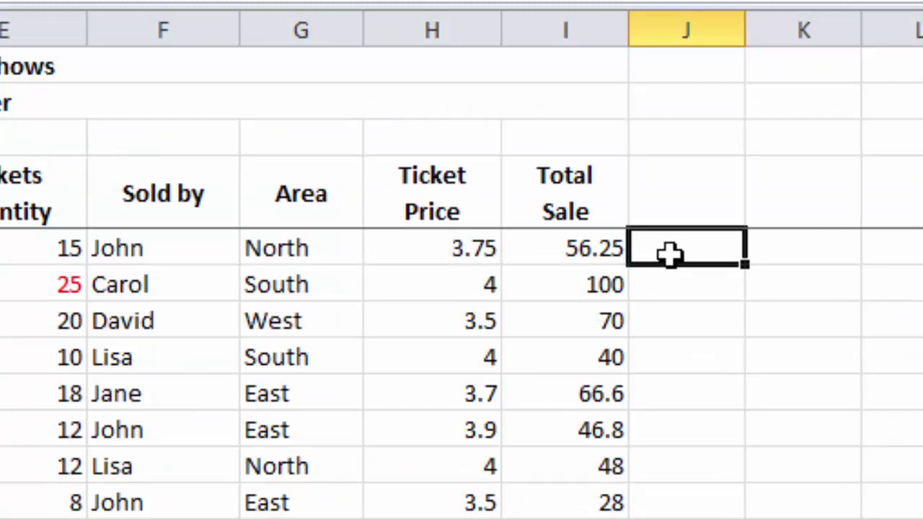
Apply the $ English (U.S.) accounting format to all values in the Ticket Price and Total Sale columns.
left_click(433, 246)
left_click_drag(462, 240, 541, 238)
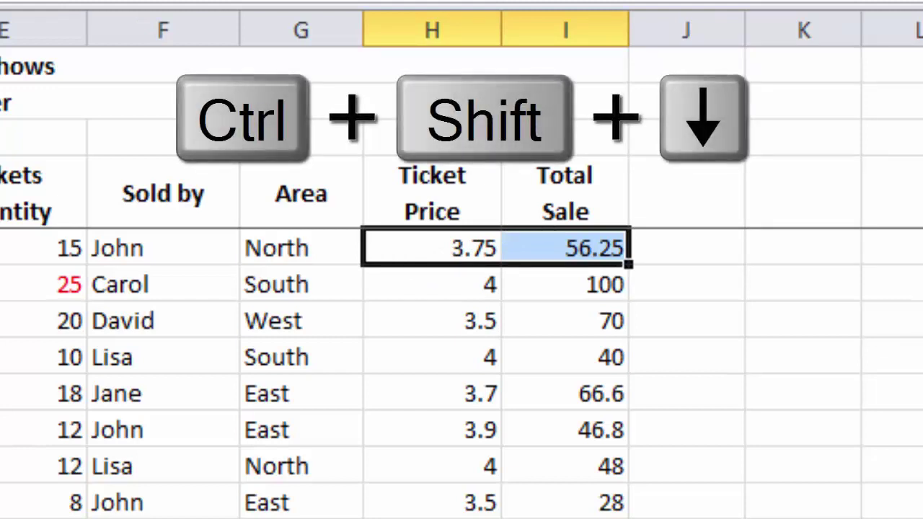
key("ctrl+shift+Down")
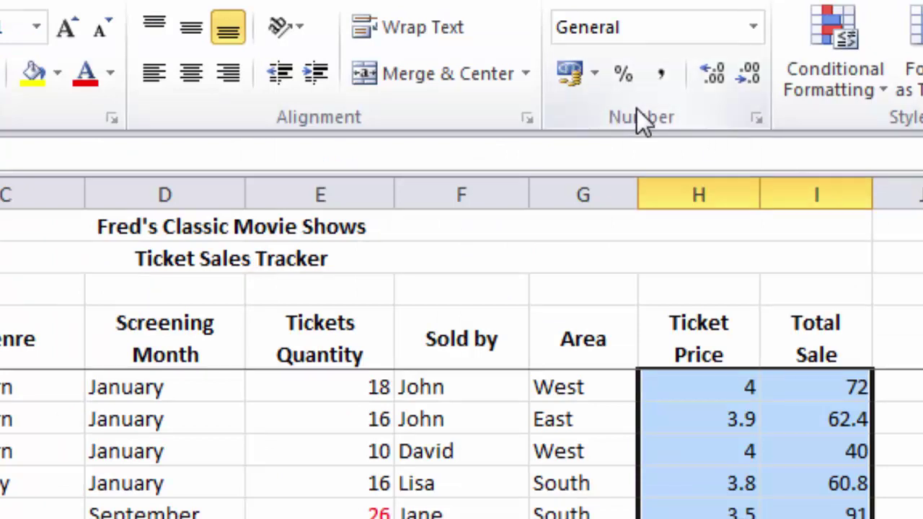
left_click(596, 74)
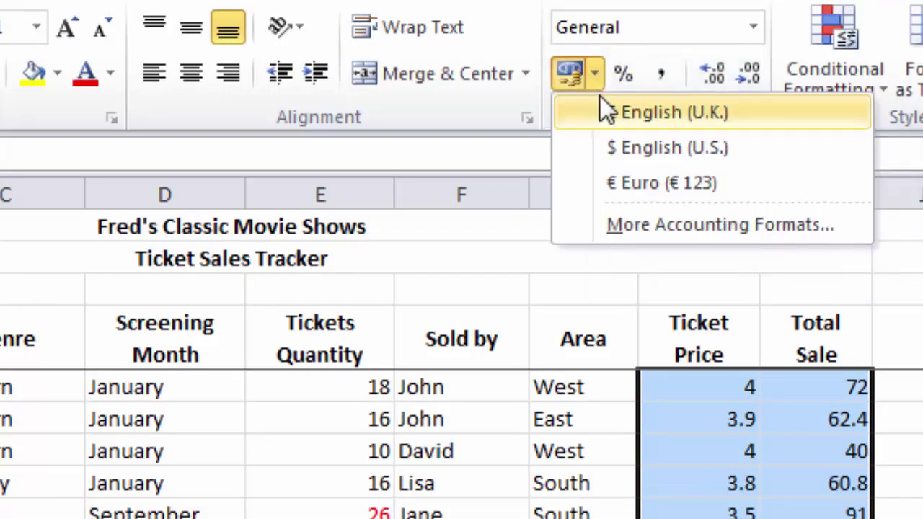
left_click(722, 144)
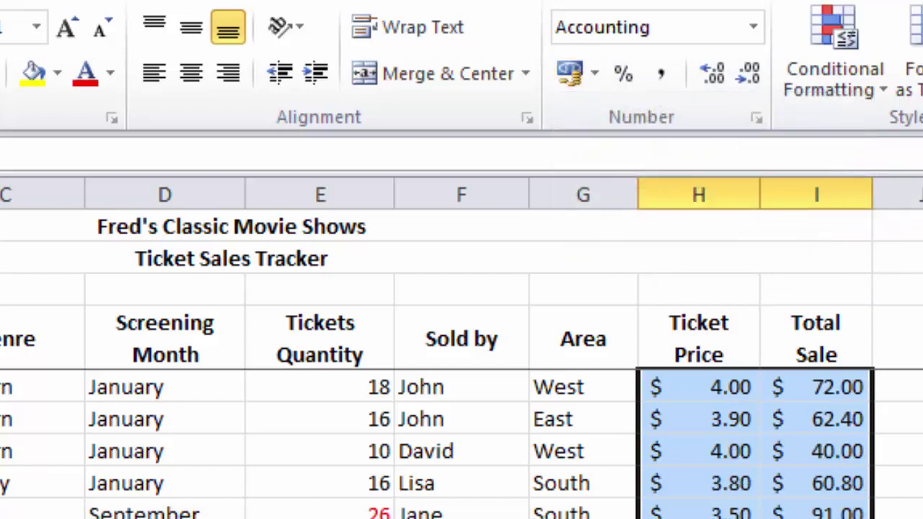
scroll(830, 495, "down", 5)
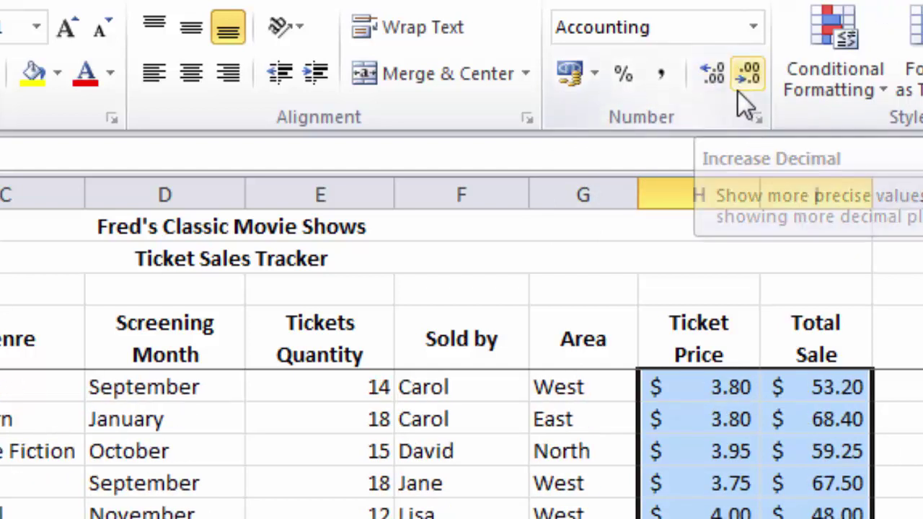
scroll(462, 447, "up", 5)
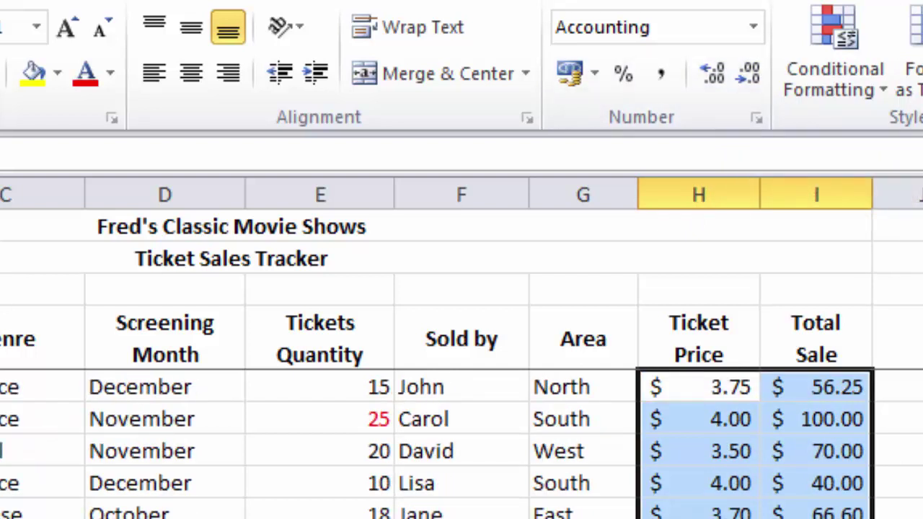
left_click(561, 264)
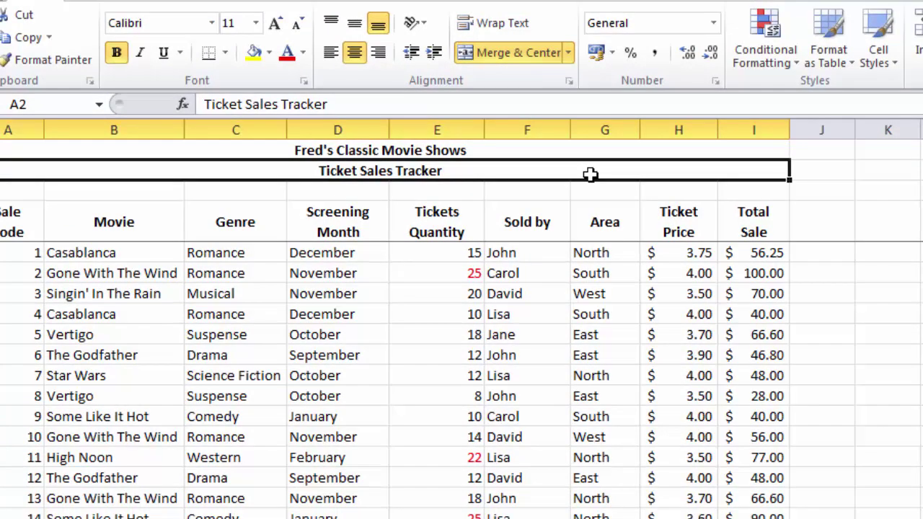
Format the ticket data range A4:I55 as a table with headers, using the green style in the first row of the Medium group.
left_click(412, 459)
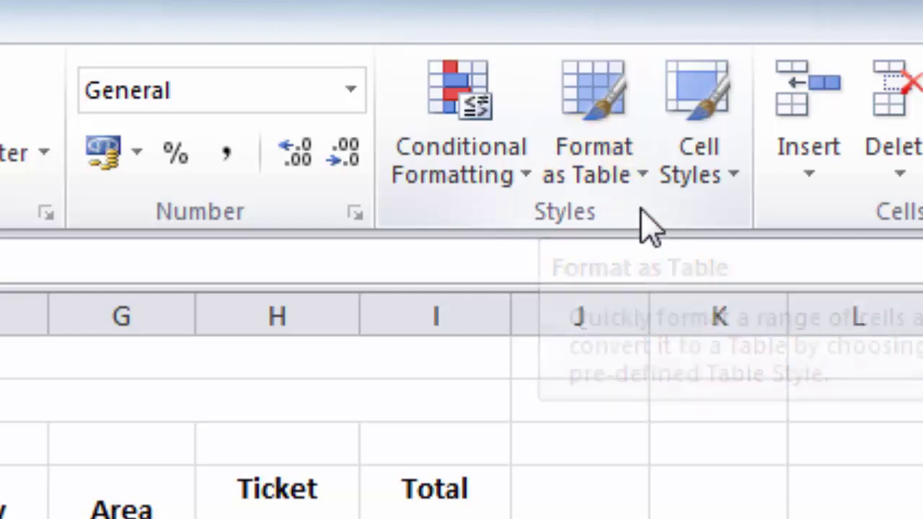
left_click(637, 176)
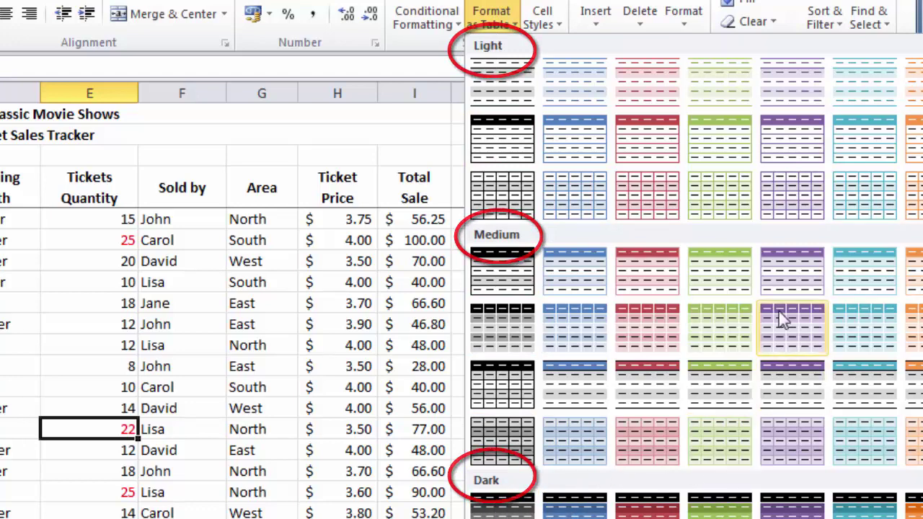
left_click(723, 277)
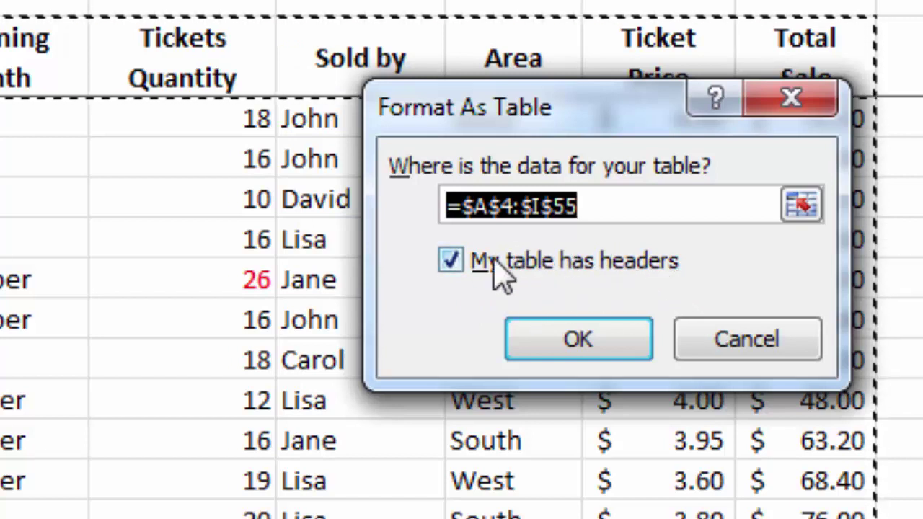
left_click(601, 337)
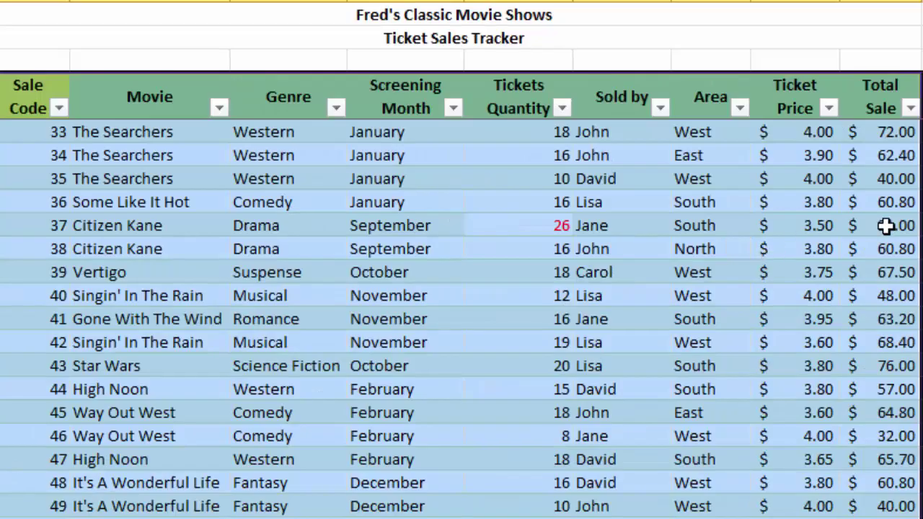
left_click(916, 514)
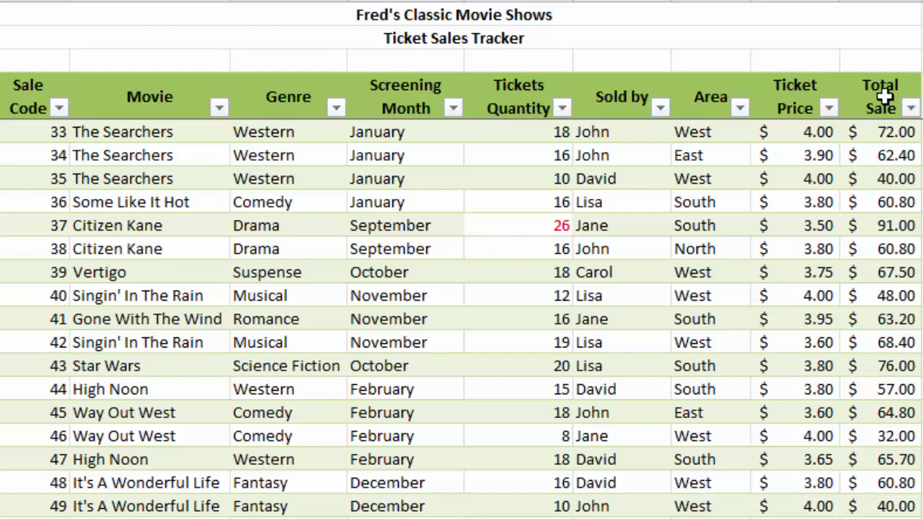
Look at the sort and filter options for the Ticket Price and Tickets Quantity columns without applying any.
left_click(829, 108)
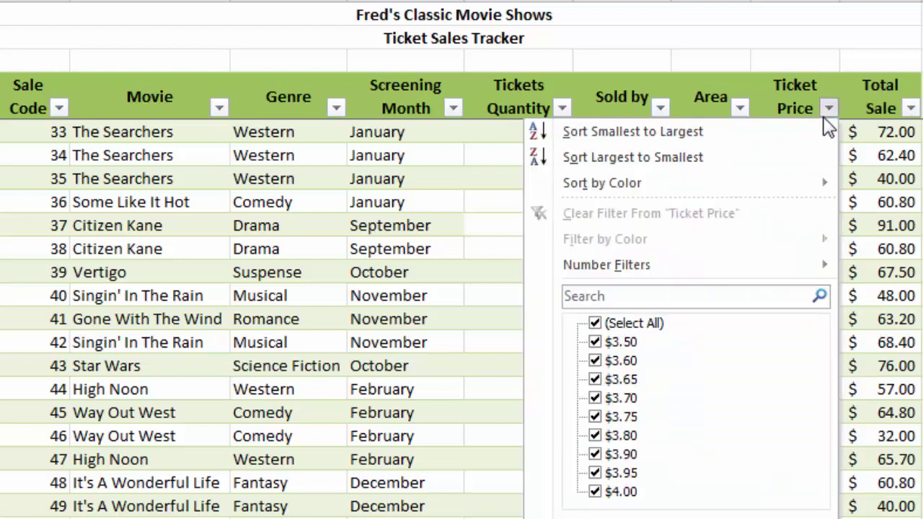
key("Escape")
left_click(563, 108)
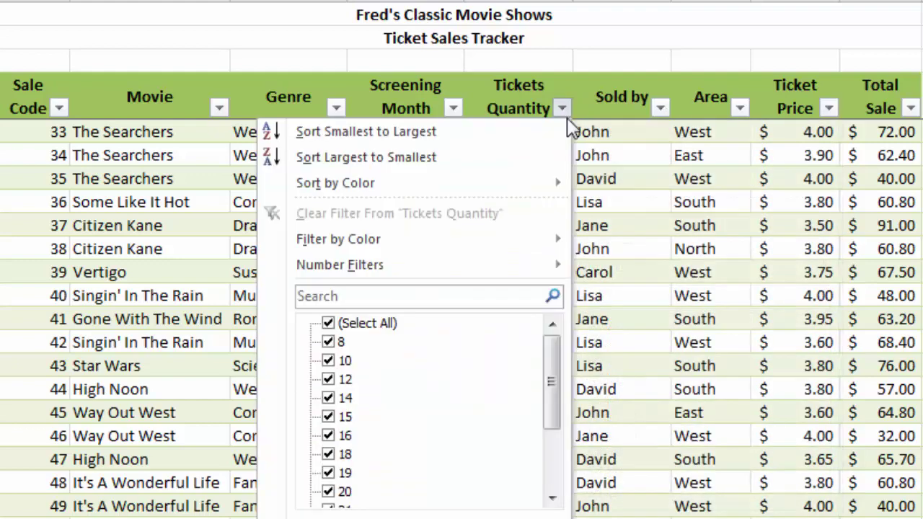
key("Escape")
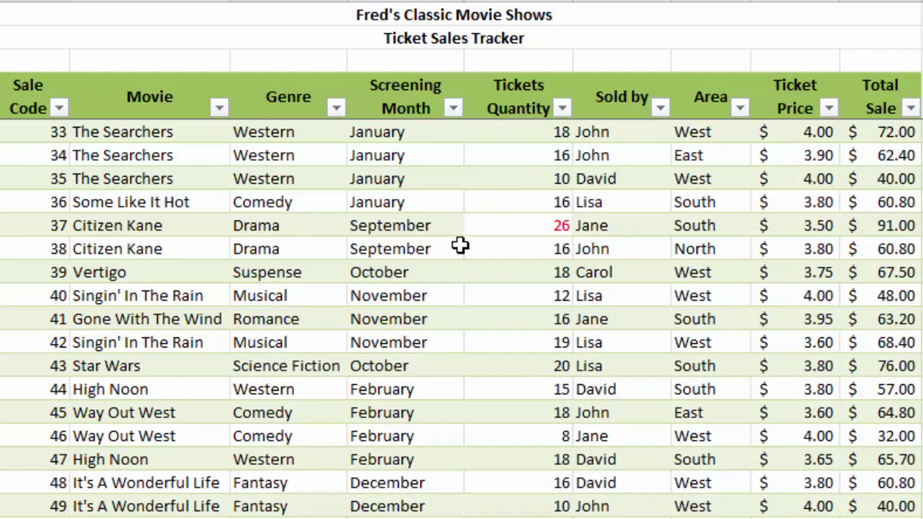
Preview the red gridded Light style on the table without applying it, and undo the table formatting.
left_click(424, 296)
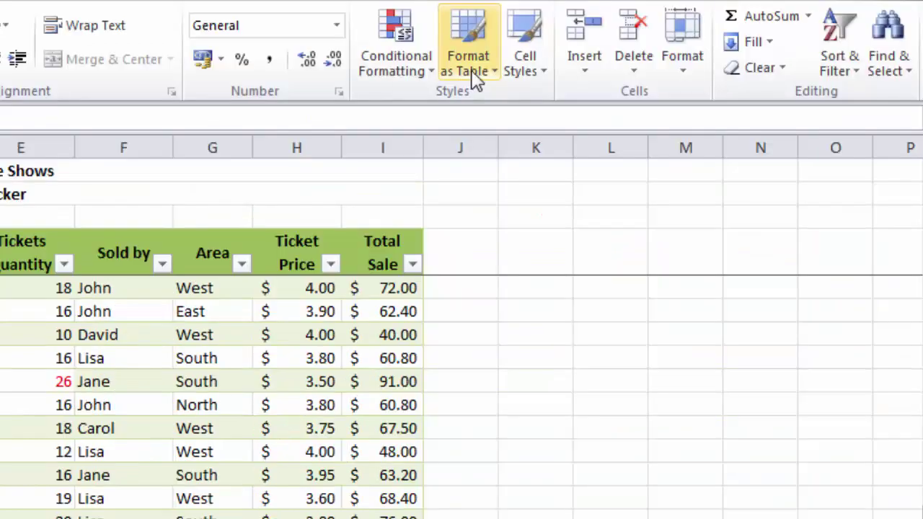
left_click(469, 71)
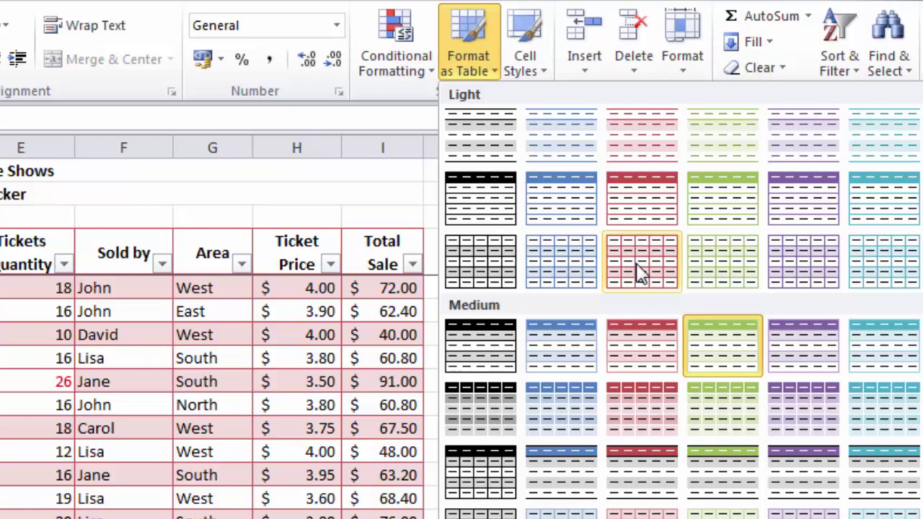
key("Escape")
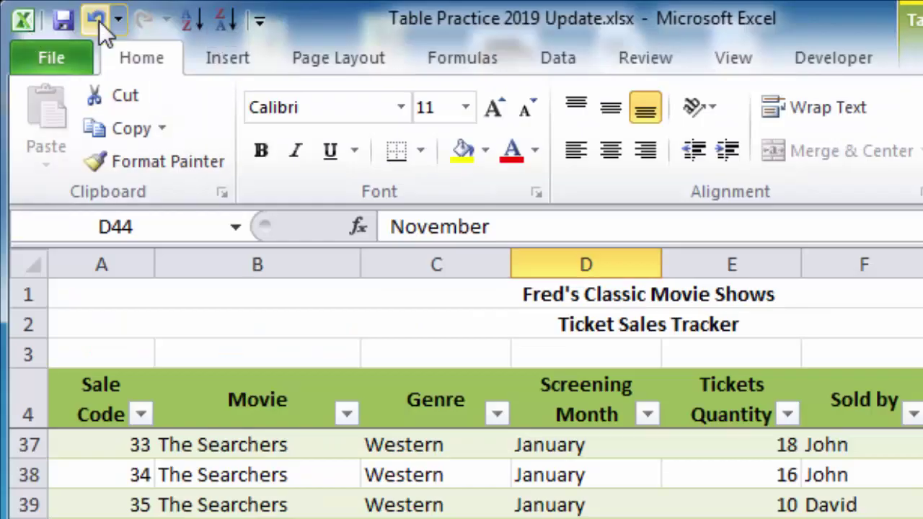
left_click(99, 21)
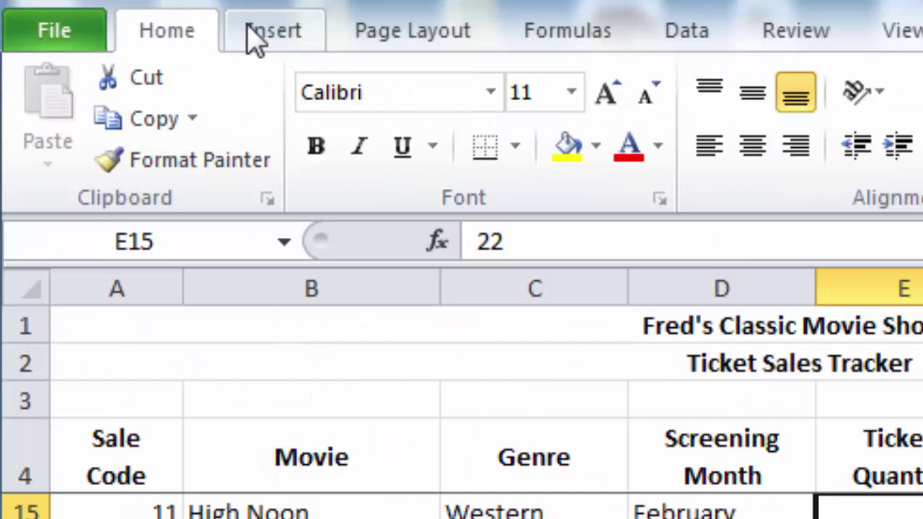
Insert a table over the ticket data range A4:I55, with the first row as headers.
left_click(256, 42)
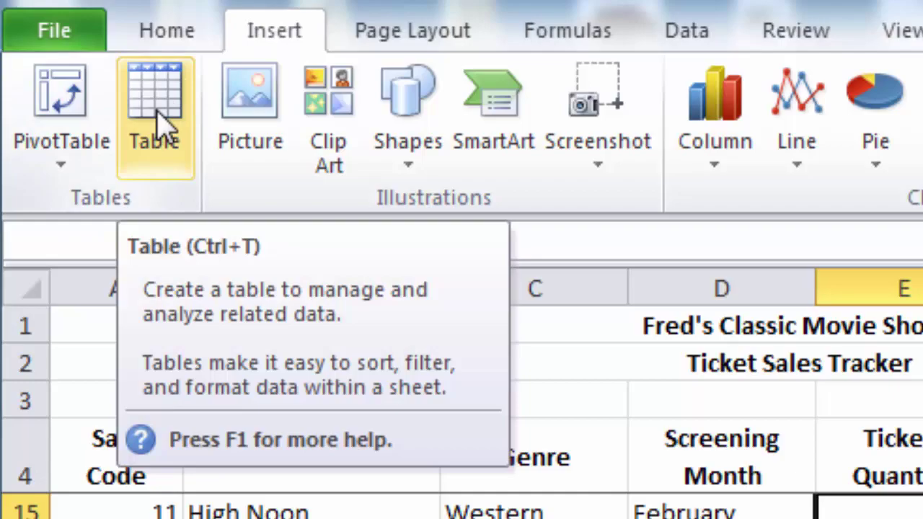
left_click(157, 123)
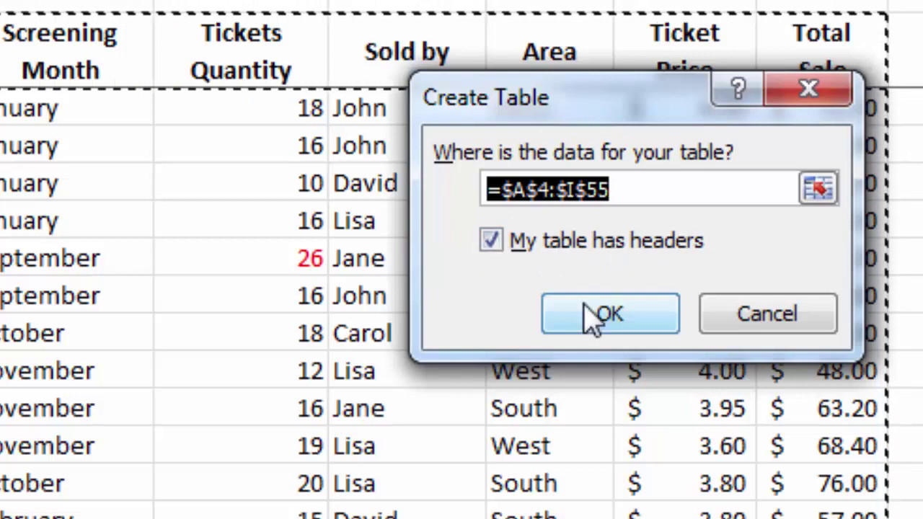
left_click(639, 318)
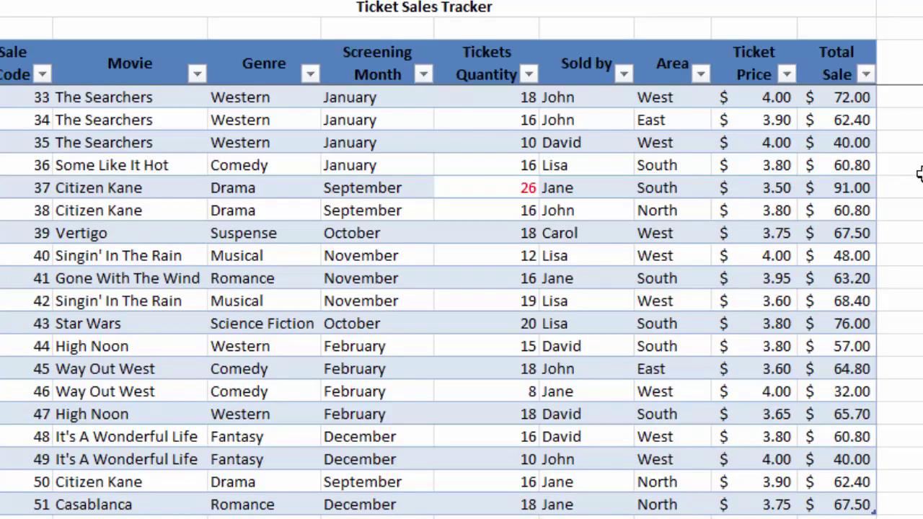
Try the red Light table style with a solid header, and replace it with the aqua gridded Light style.
left_click(334, 225)
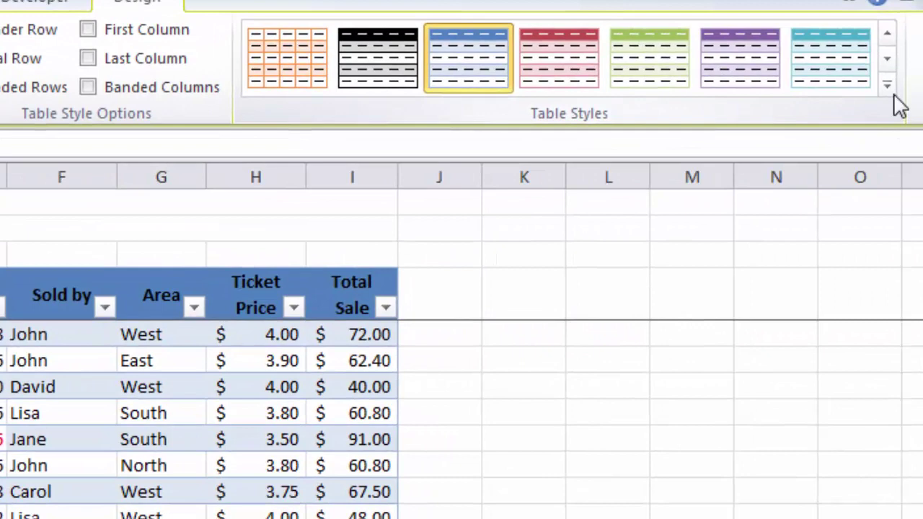
left_click(888, 86)
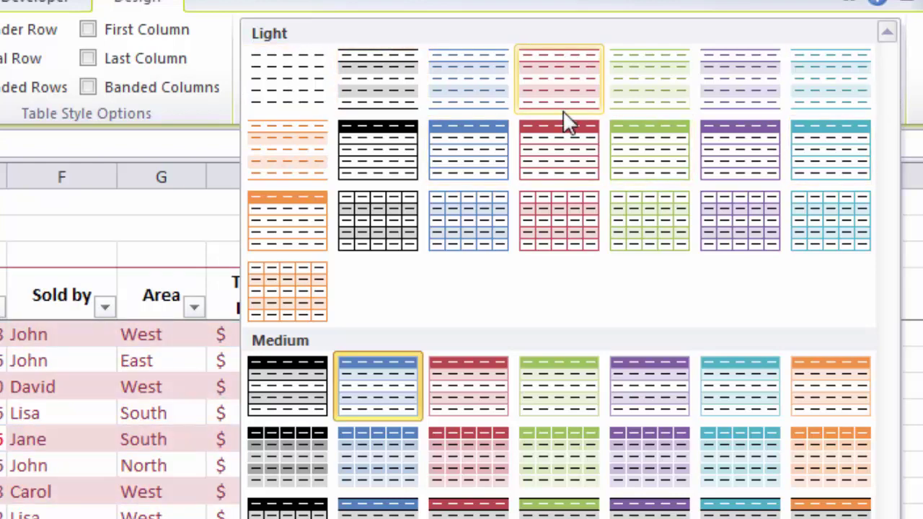
left_click(566, 165)
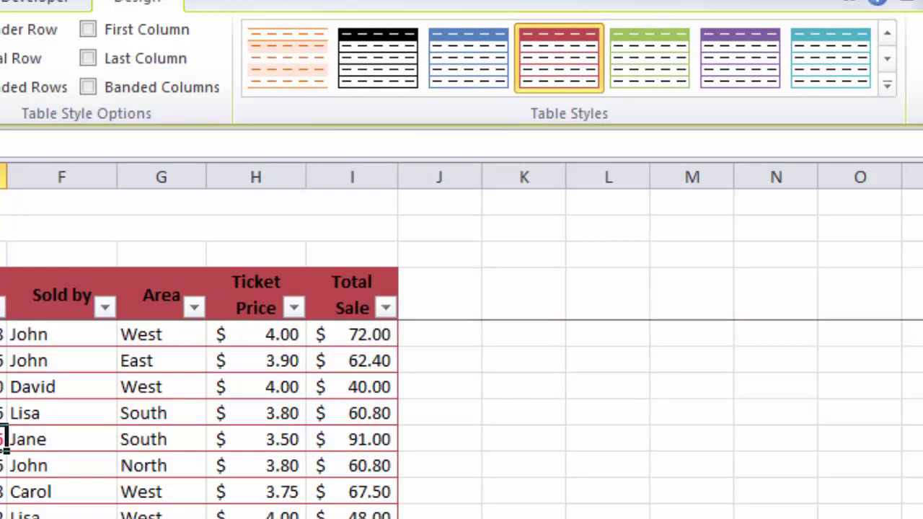
left_click(887, 86)
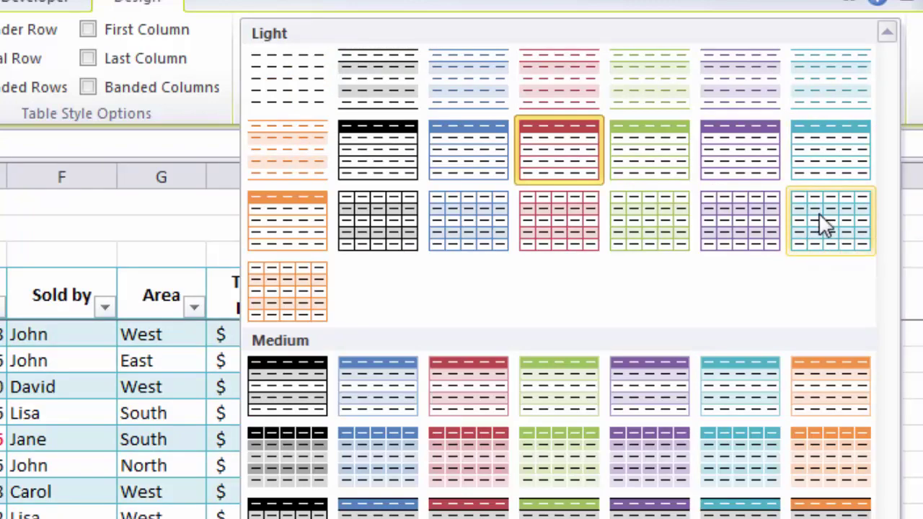
left_click(826, 225)
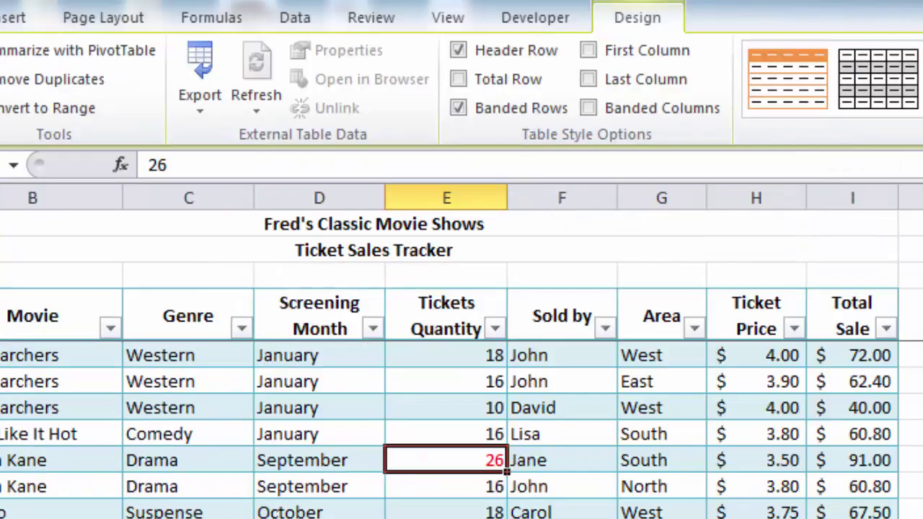
Turn off Banded Rows and turn on First Column in the ticket table's style options.
key("ctrl+Home")
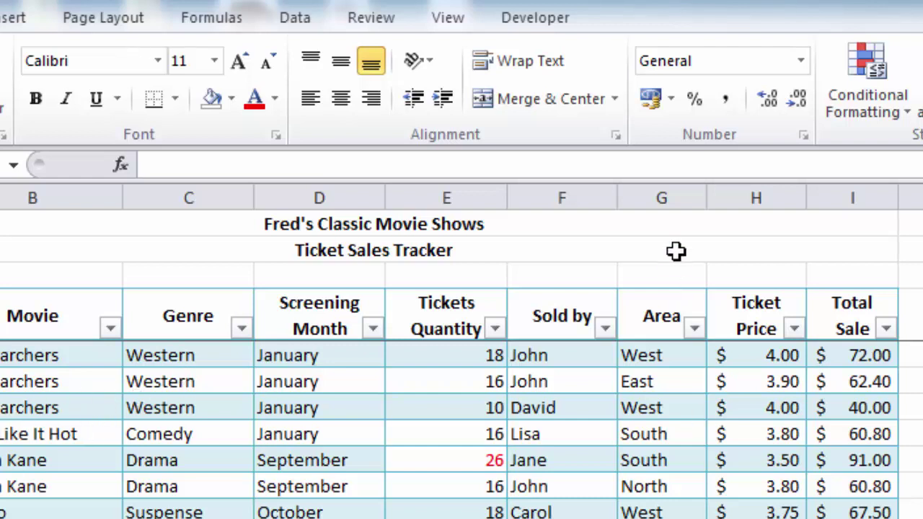
left_click(467, 443)
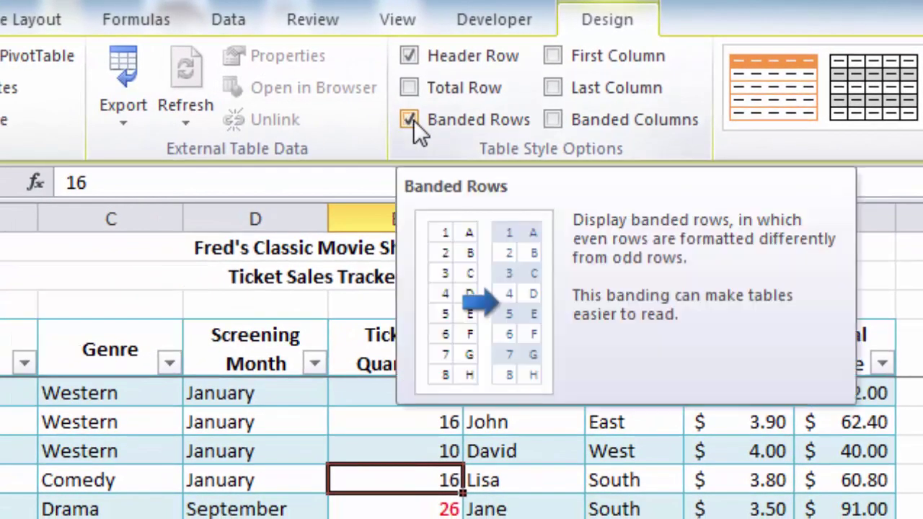
left_click(408, 120)
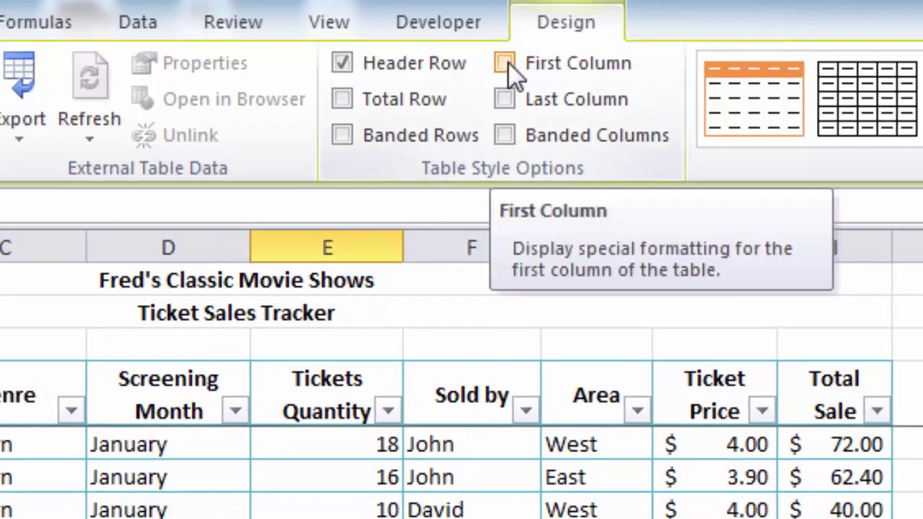
left_click(508, 68)
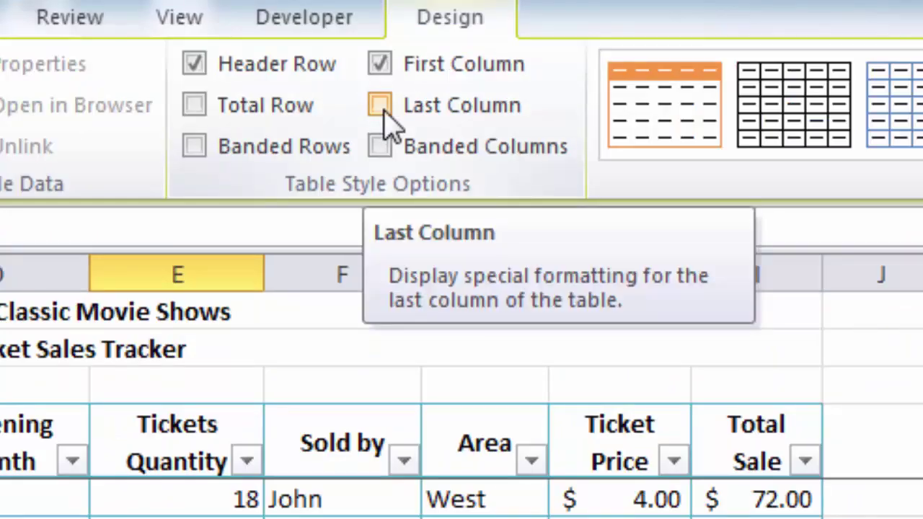
Turn on Last Column in the ticket table's style options.
left_click(381, 108)
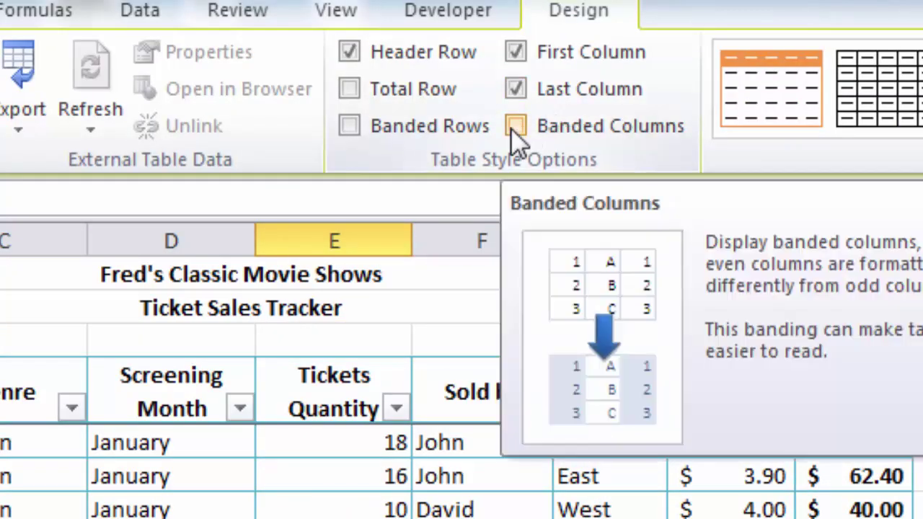
Try Banded Columns and Banded Rows on the ticket table one at a time, turning each off again.
left_click(514, 128)
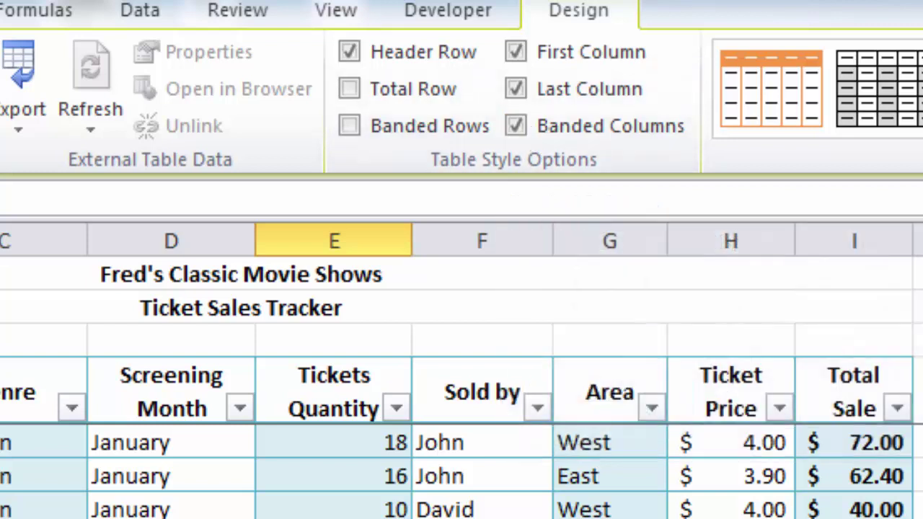
left_click(517, 131)
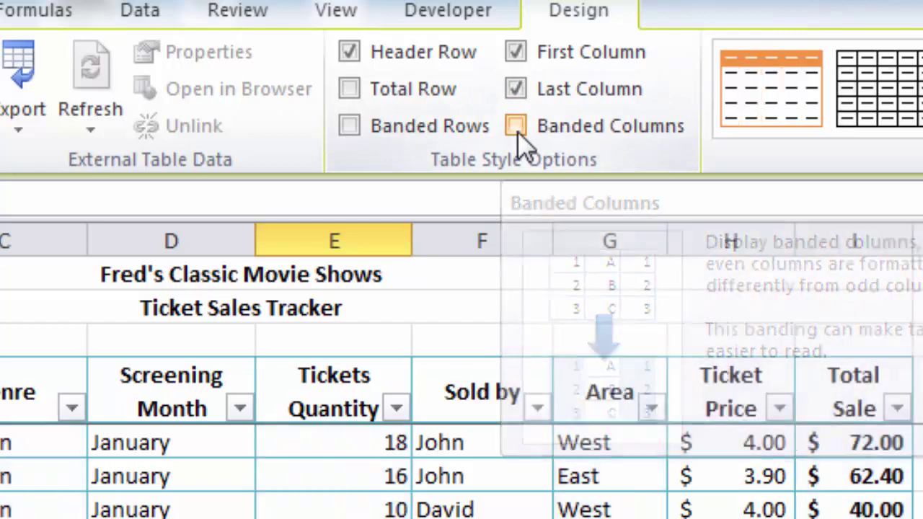
left_click(350, 127)
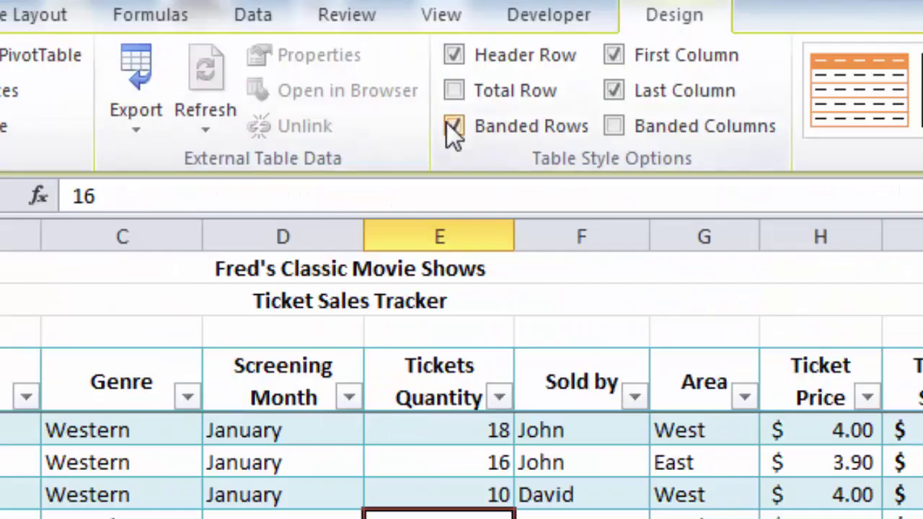
left_click(455, 128)
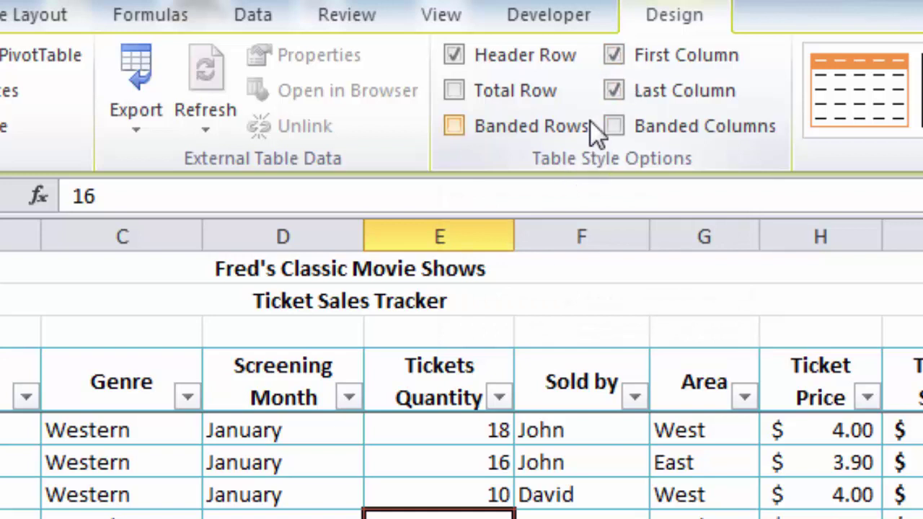
Turn on the ticket table's Total Row and set its Tickets Quantity cell to Sum.
left_click(455, 93)
scroll(295, 443, "down", 15)
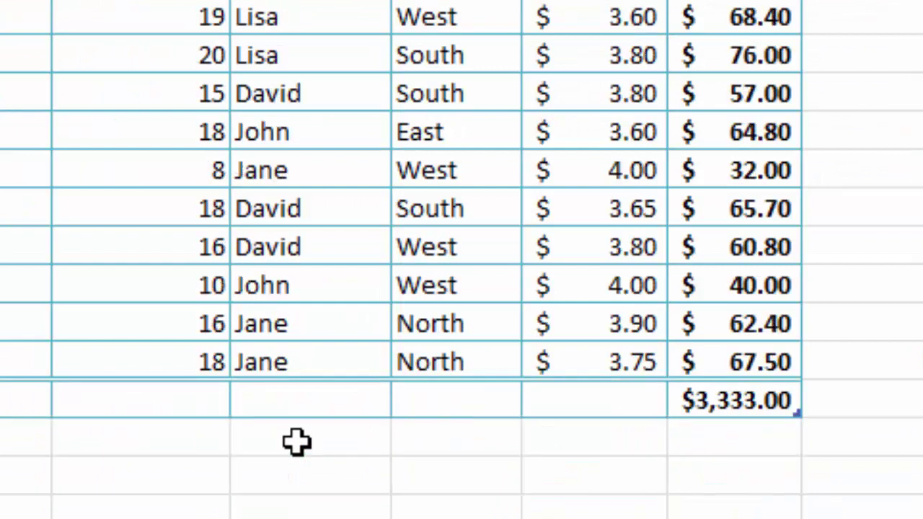
scroll(295, 443, "down", 1)
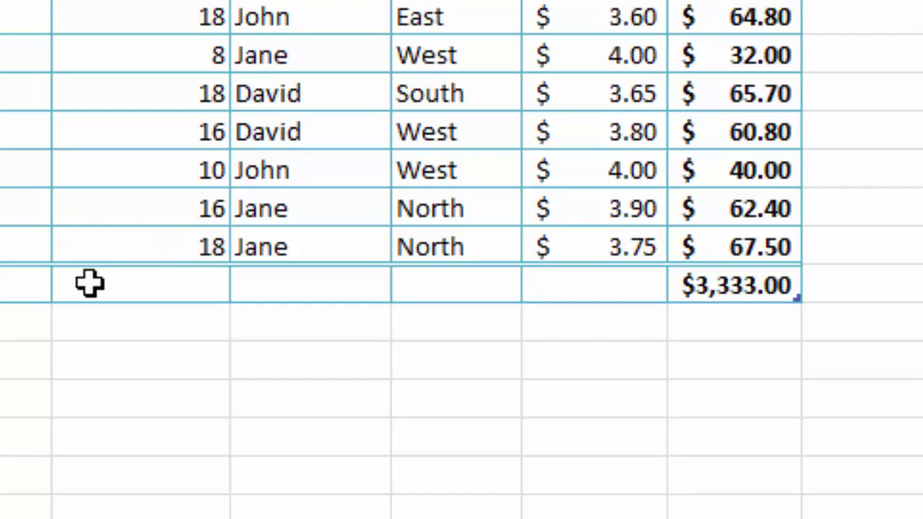
left_click(163, 286)
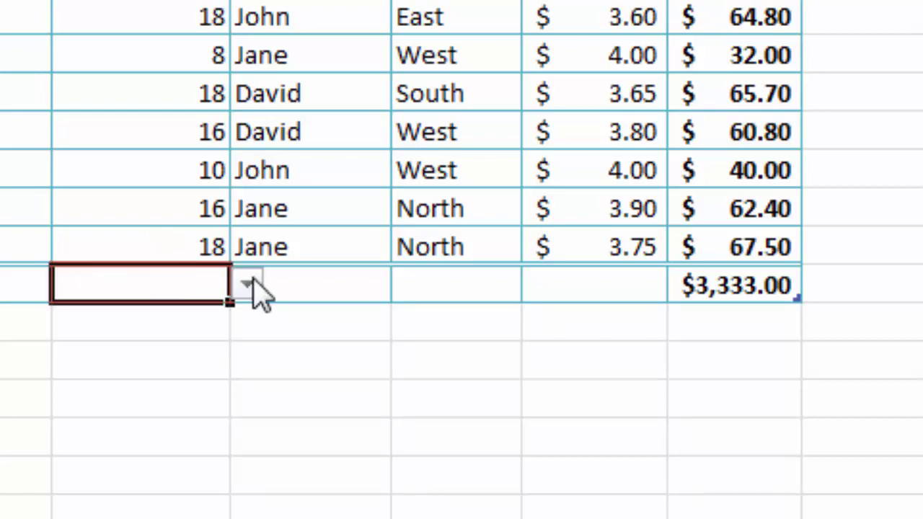
left_click(249, 286)
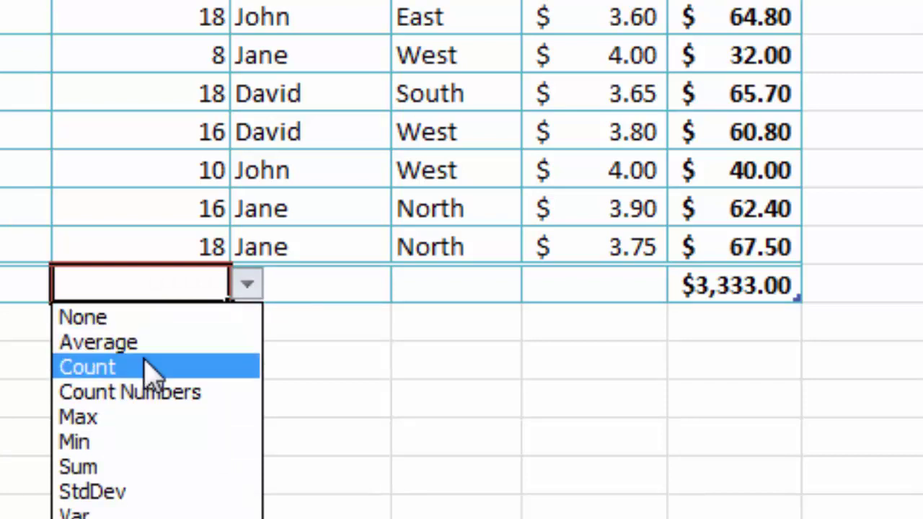
left_click(93, 466)
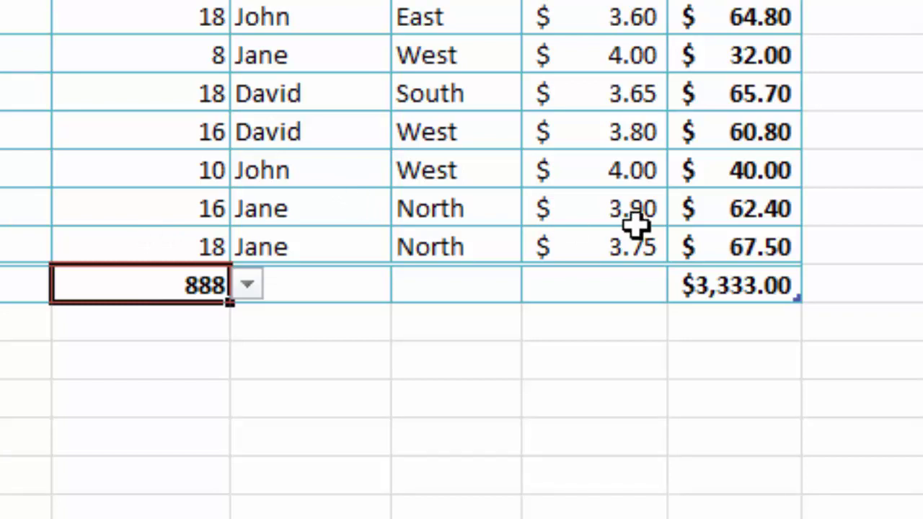
Set the Ticket Price cell in the Total Row to Average.
left_click(599, 286)
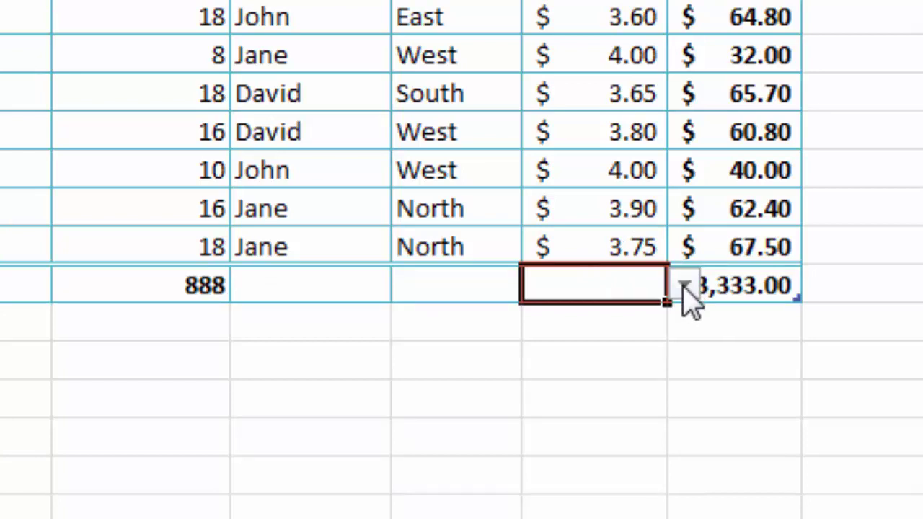
left_click(684, 287)
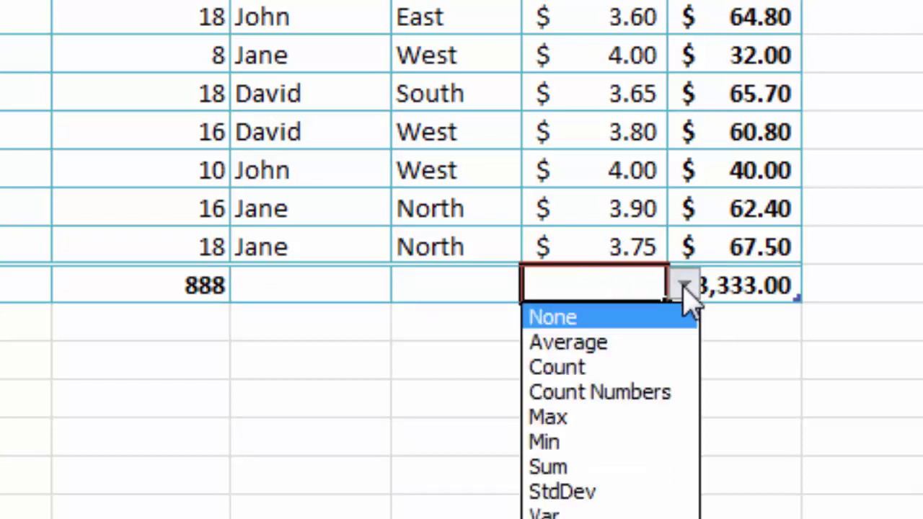
left_click(619, 345)
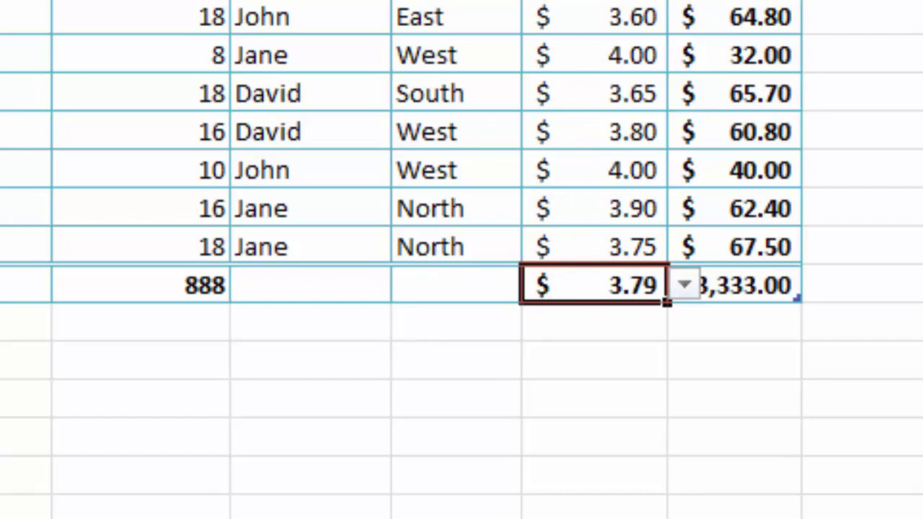
left_click(922, 209)
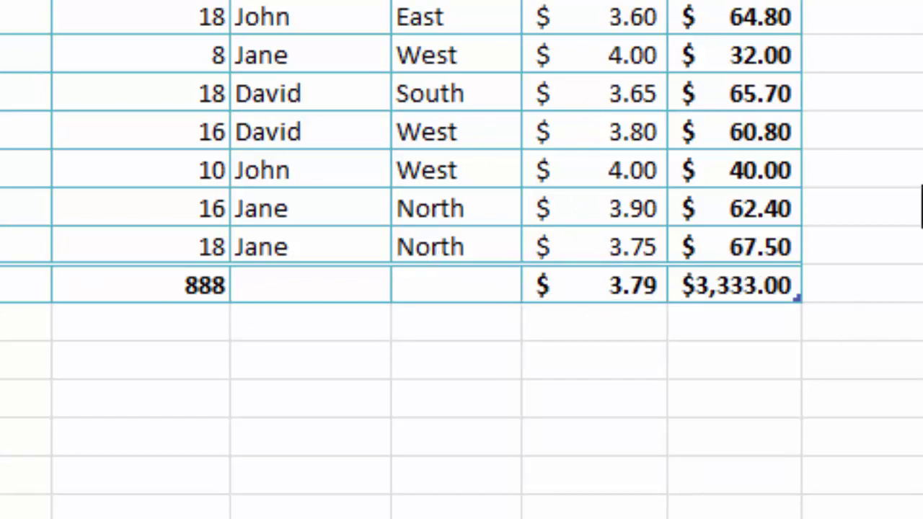
Turn off the Total Row in the ticket table's style options.
left_click(386, 29)
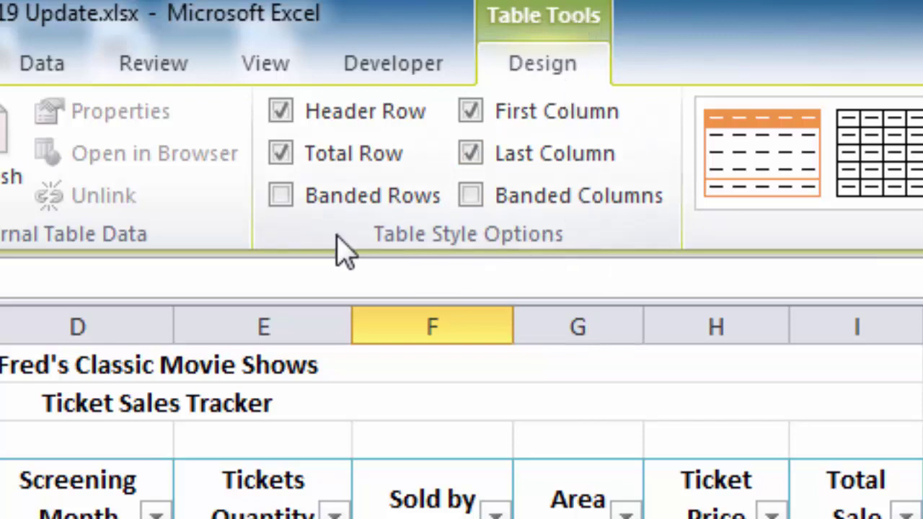
left_click(287, 155)
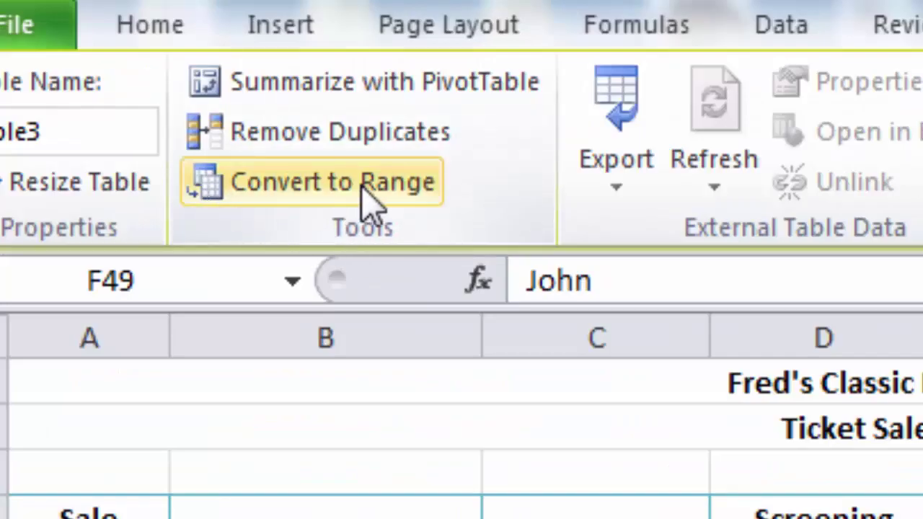
Convert the ticket table to a normal range and look over the remaining formatting.
left_click(369, 193)
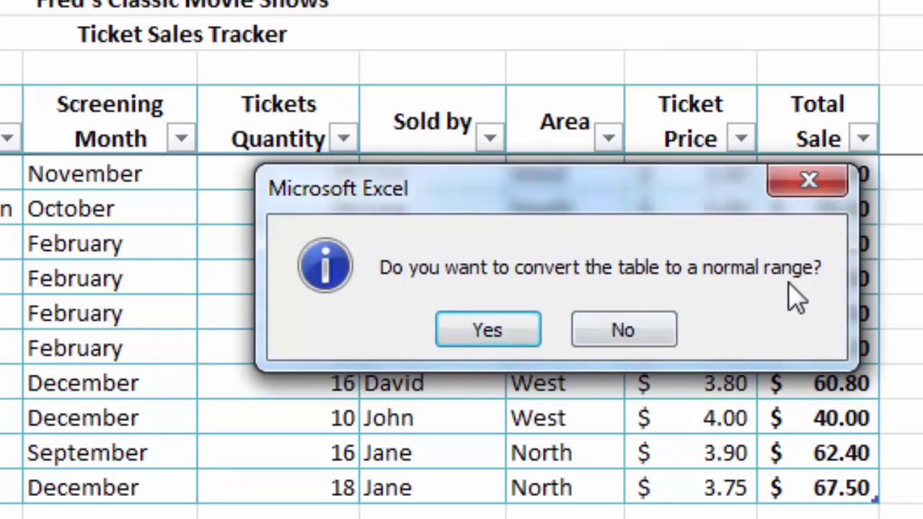
left_click(469, 336)
scroll(403, 447, "up", 5)
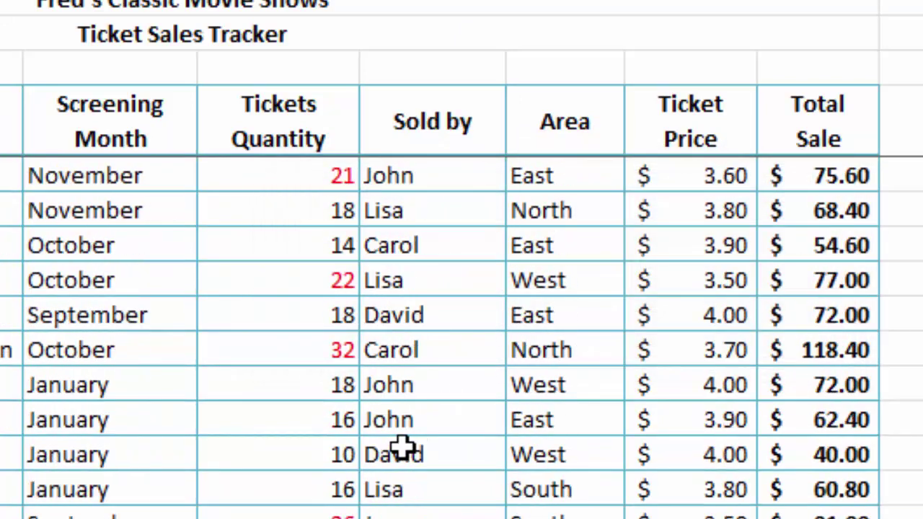
scroll(403, 447, "up", 12)
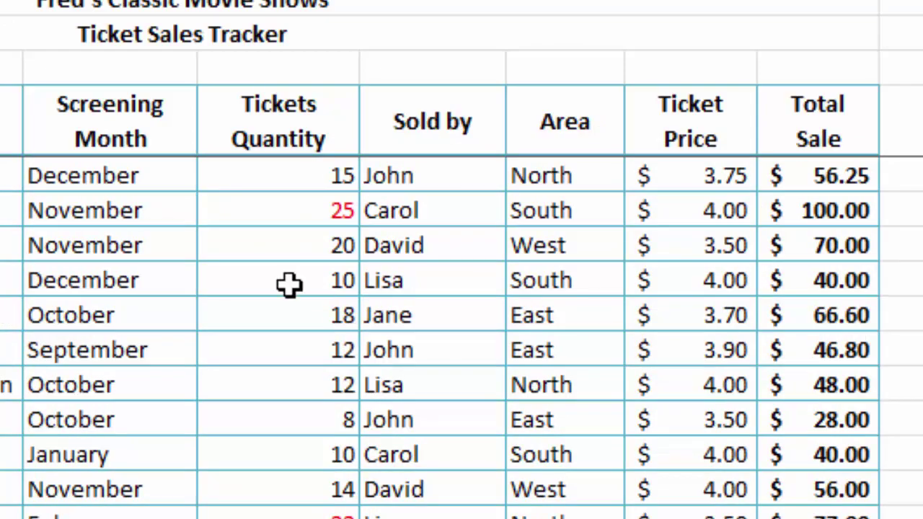
left_click(82, 313)
left_click(94, 454)
Insert a table over the ticket data range A4:I55 again, with the first row as headers.
left_click(267, 429)
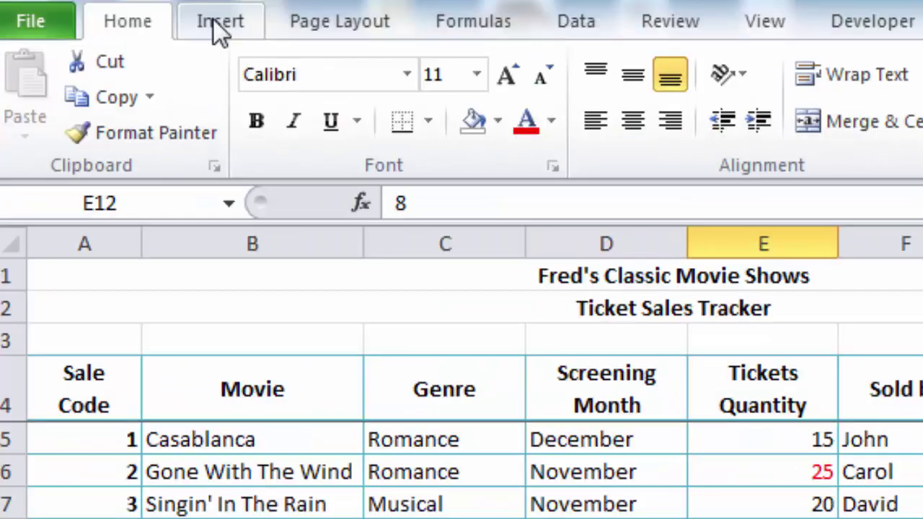
left_click(220, 29)
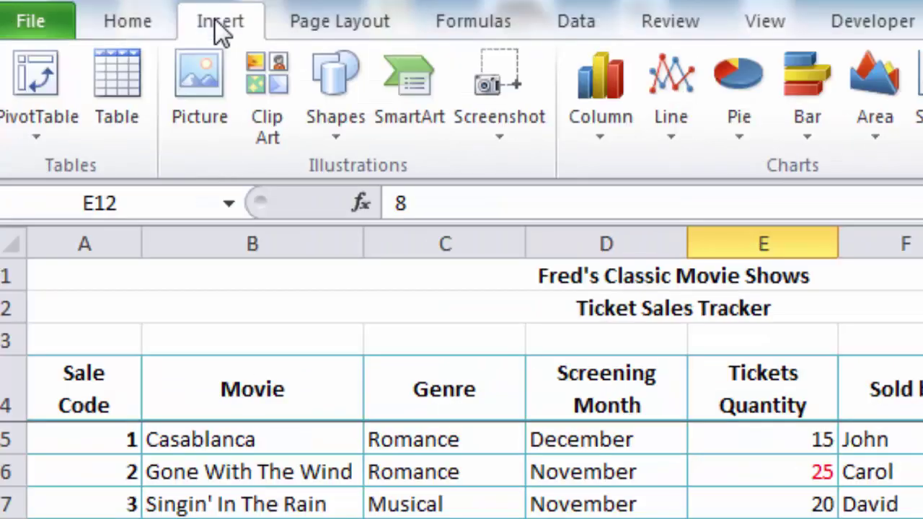
left_click(124, 81)
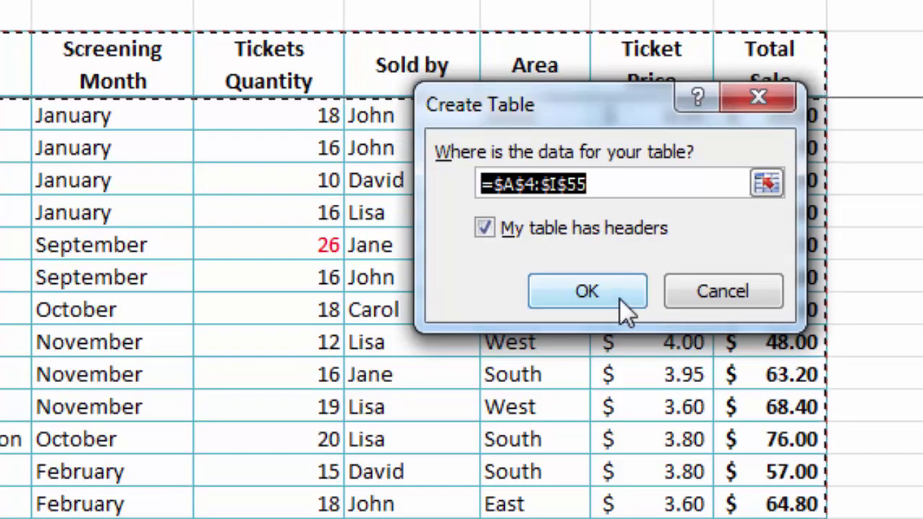
left_click(587, 291)
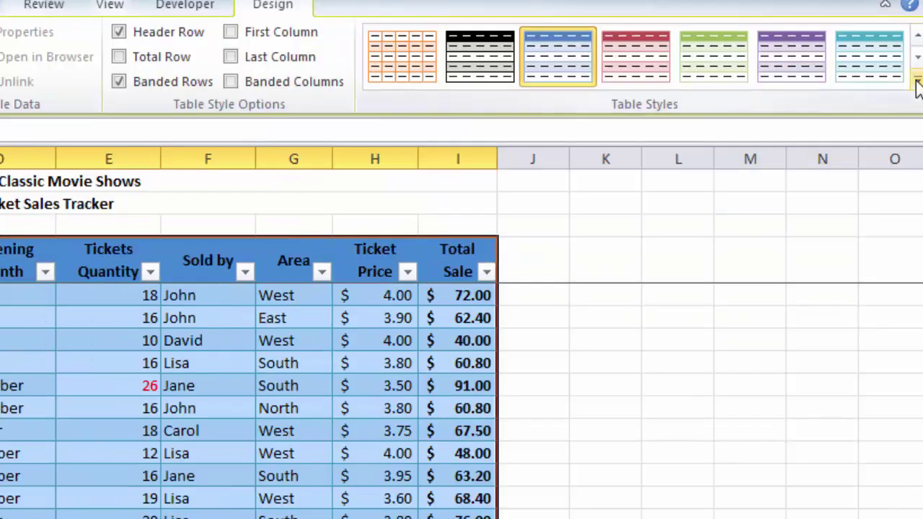
Apply the aqua gridded Light style to the new ticket table and turn off Banded Rows.
left_click(915, 83)
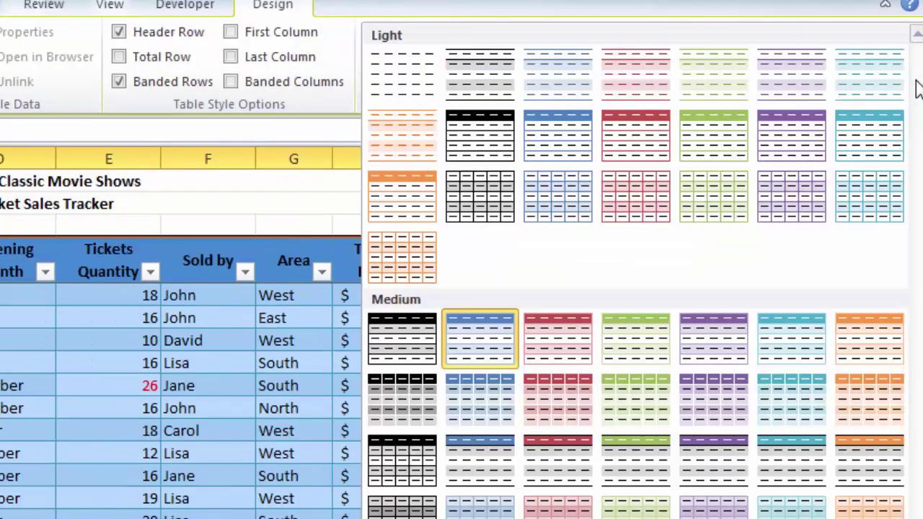
left_click(872, 203)
left_click(119, 82)
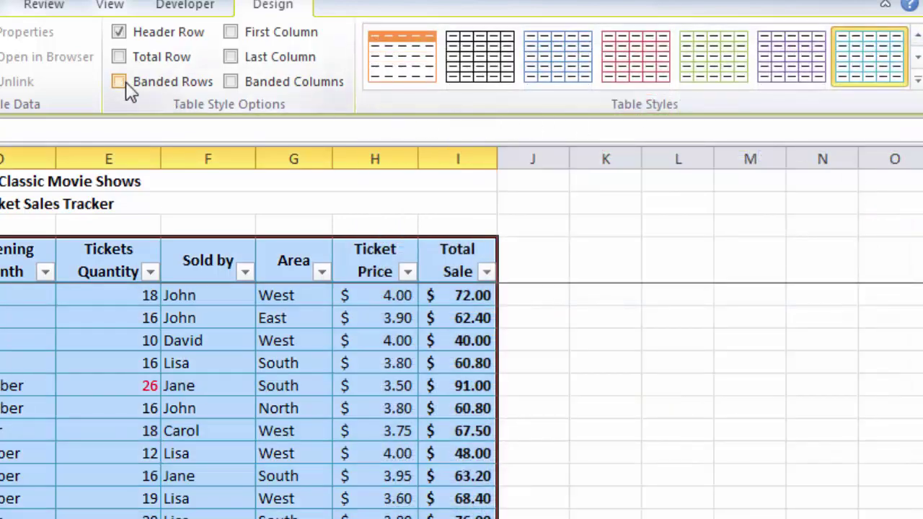
left_click(612, 340)
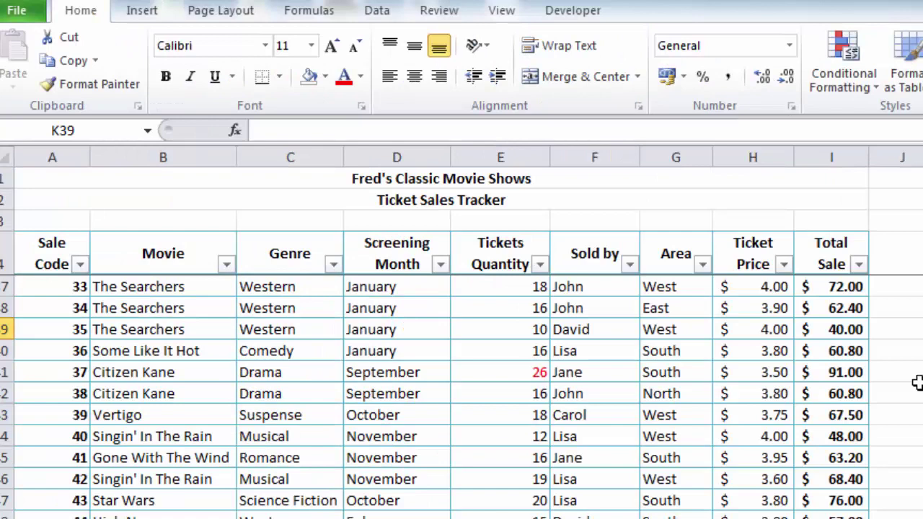
left_click(500, 394)
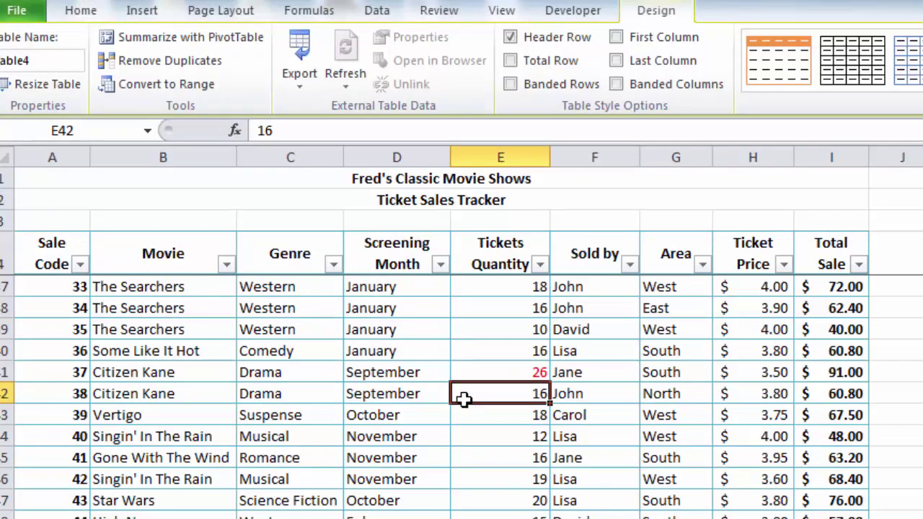